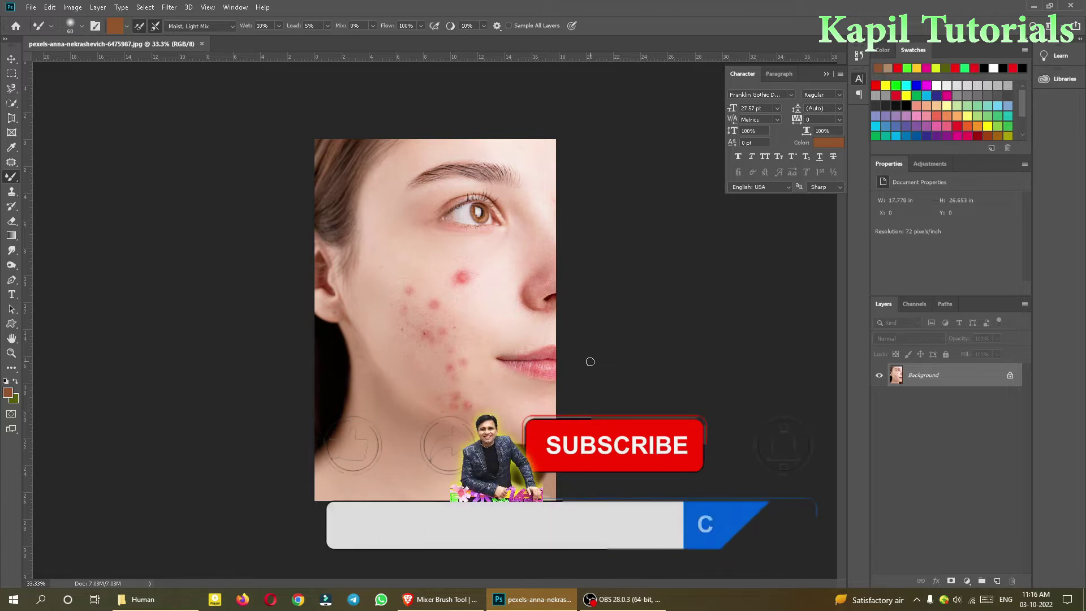
Step: Switch from the Brush to the Mixer Brush Tool in the brush tool group
right_click(9, 180)
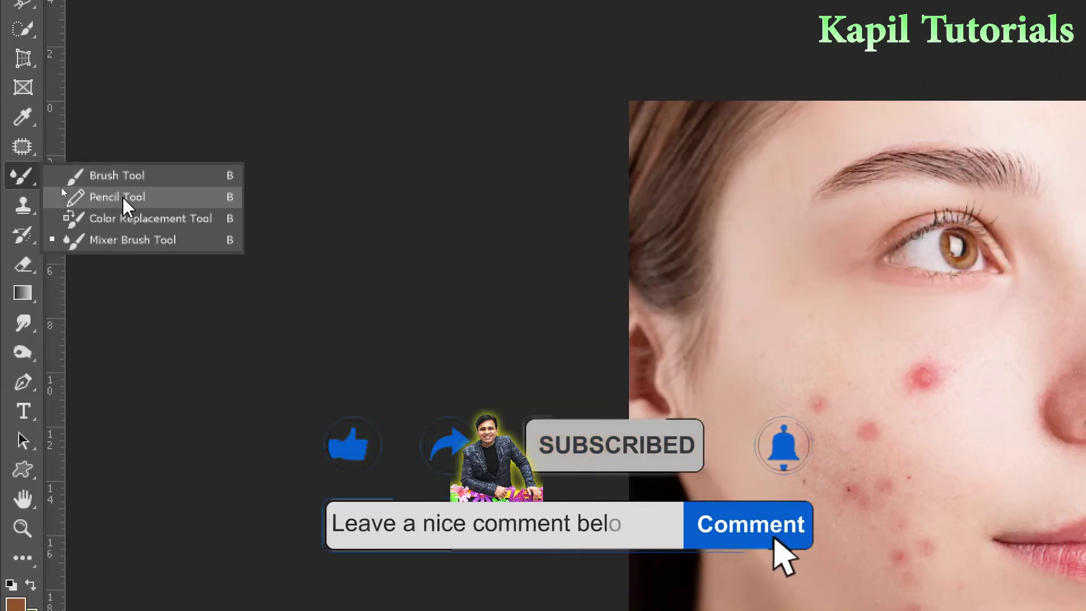
click(116, 244)
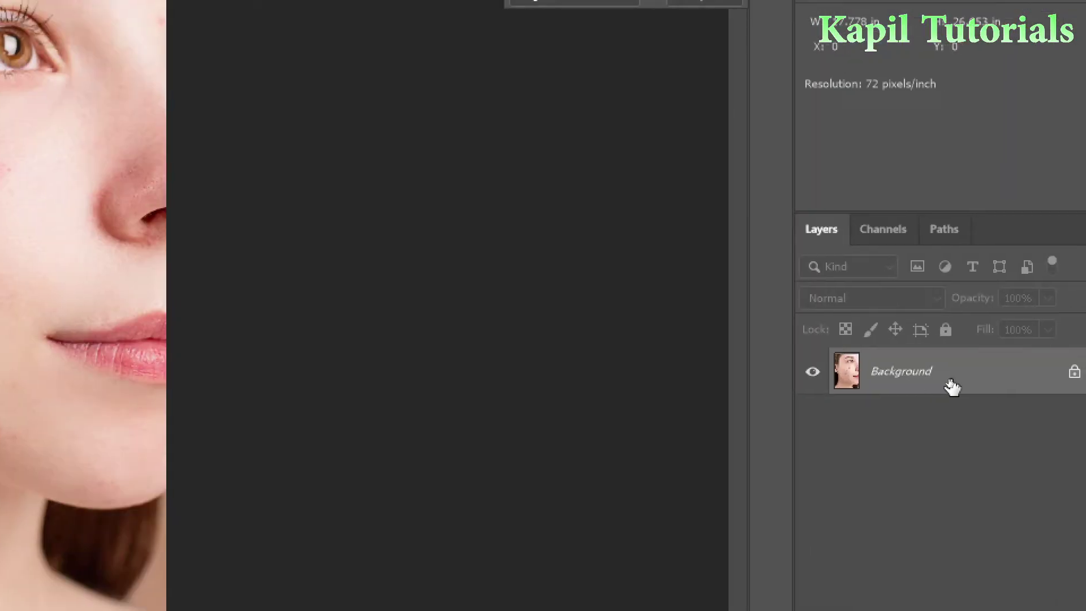
Step: Unlock the Background layer by converting it into Layer 0
double_click(938, 377)
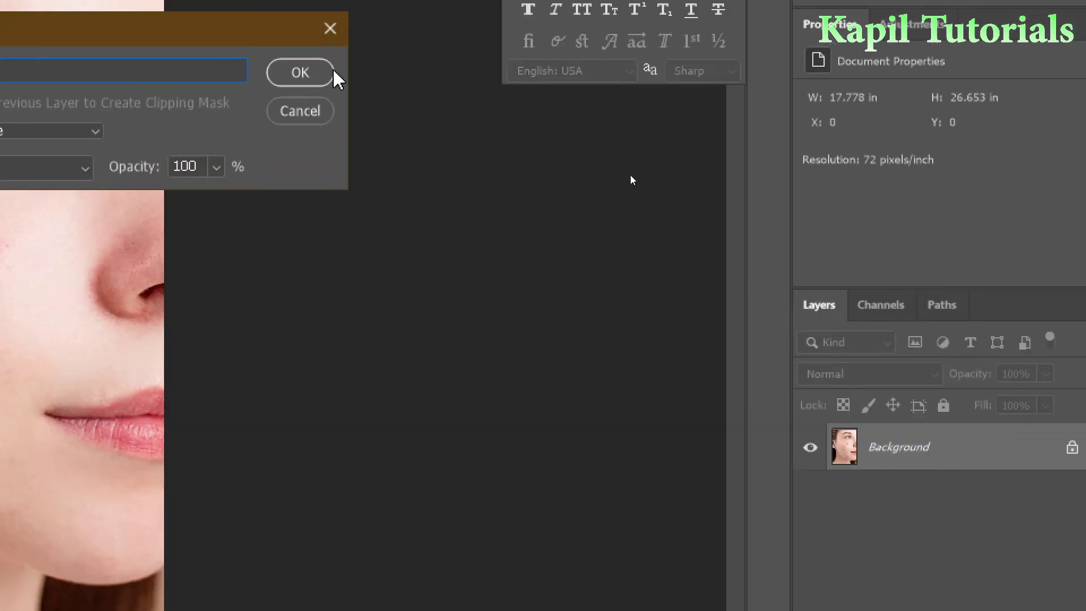
click(300, 43)
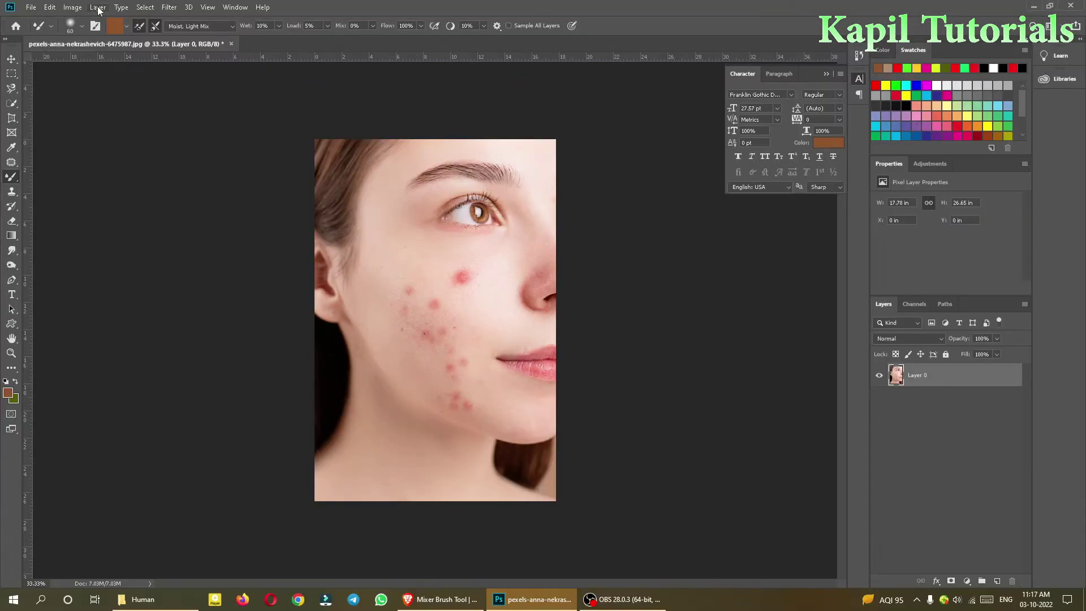
Step: Reselect the Mixer Brush, keep its 60 px soft brush, and show the paint load options
right_click(12, 177)
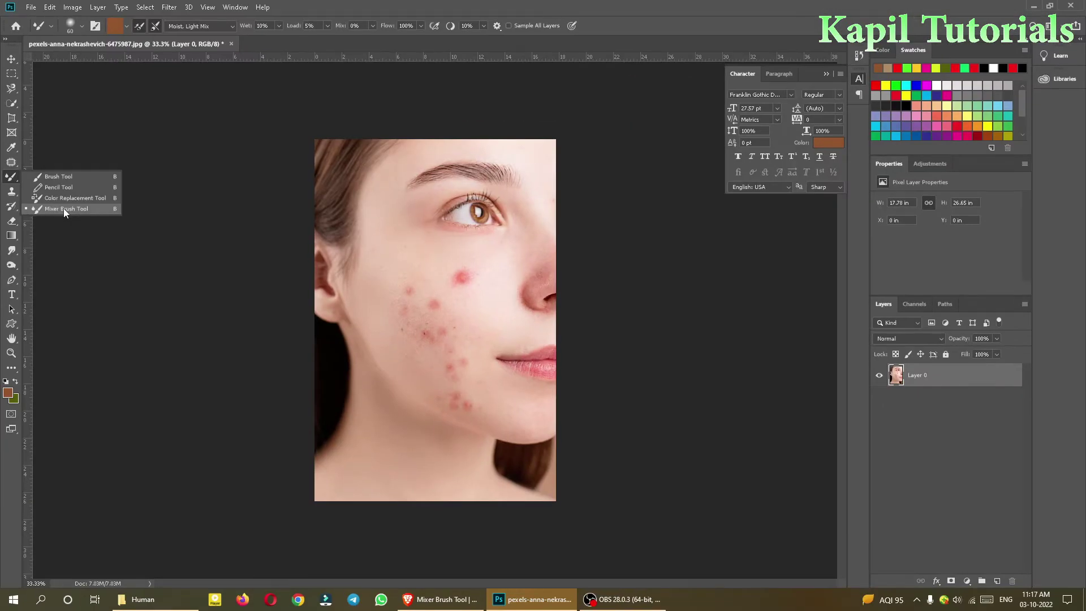
click(126, 211)
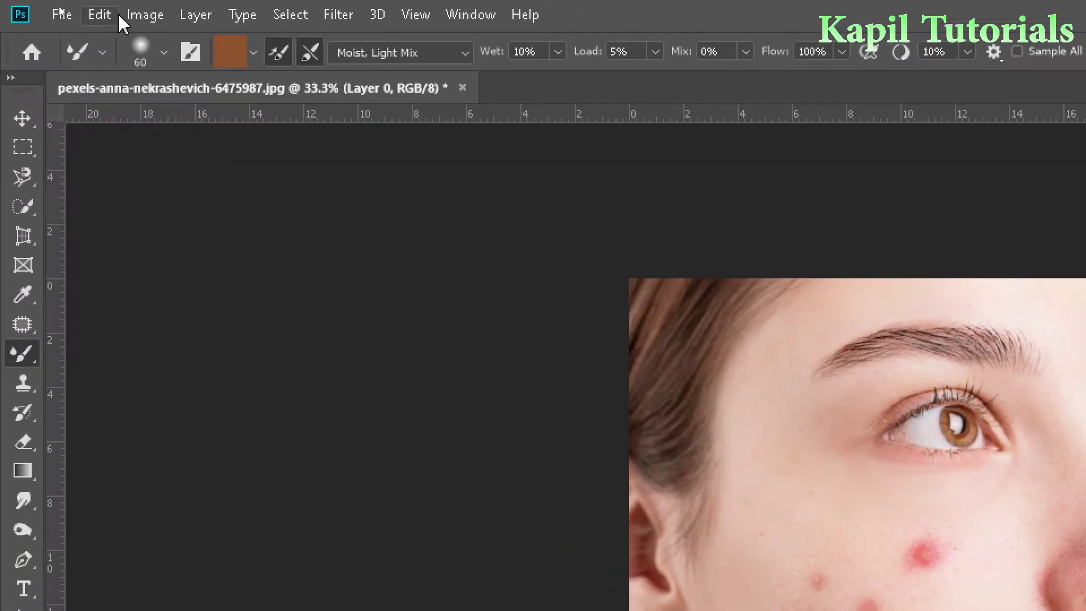
click(163, 58)
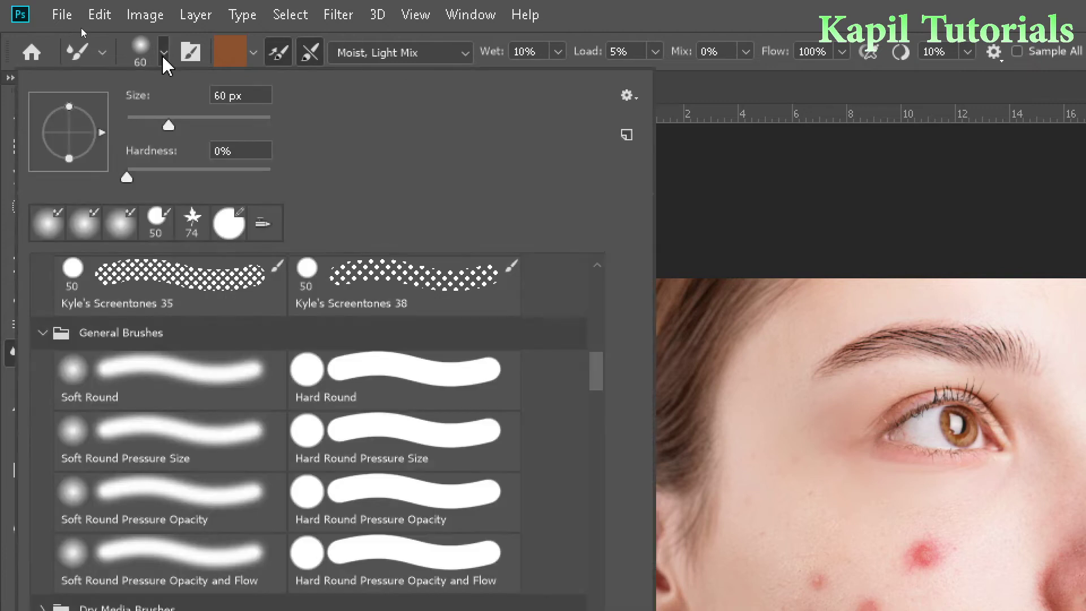
double_click(49, 226)
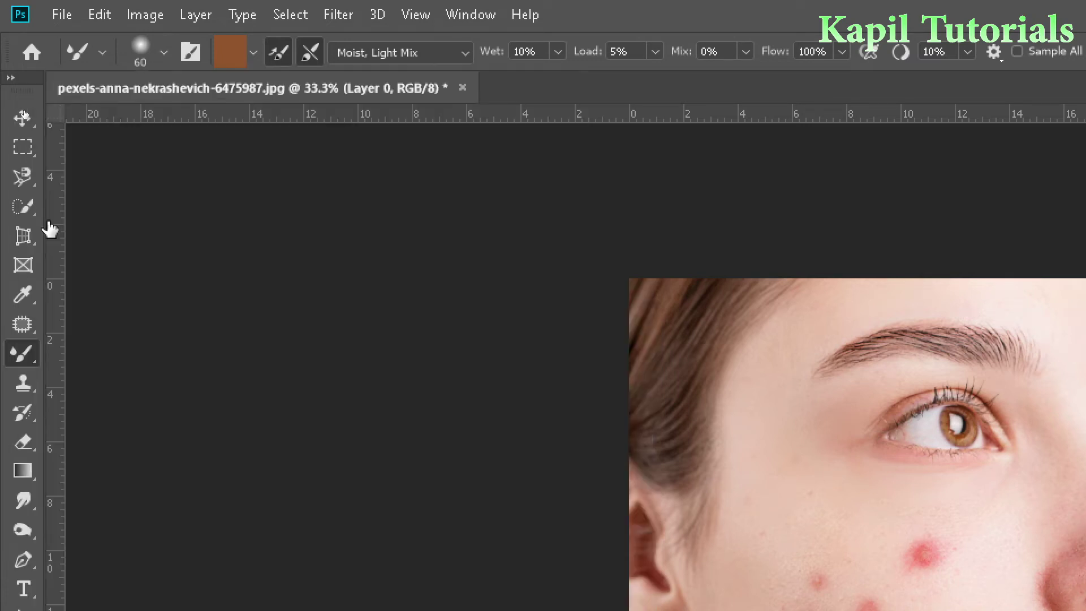
click(164, 52)
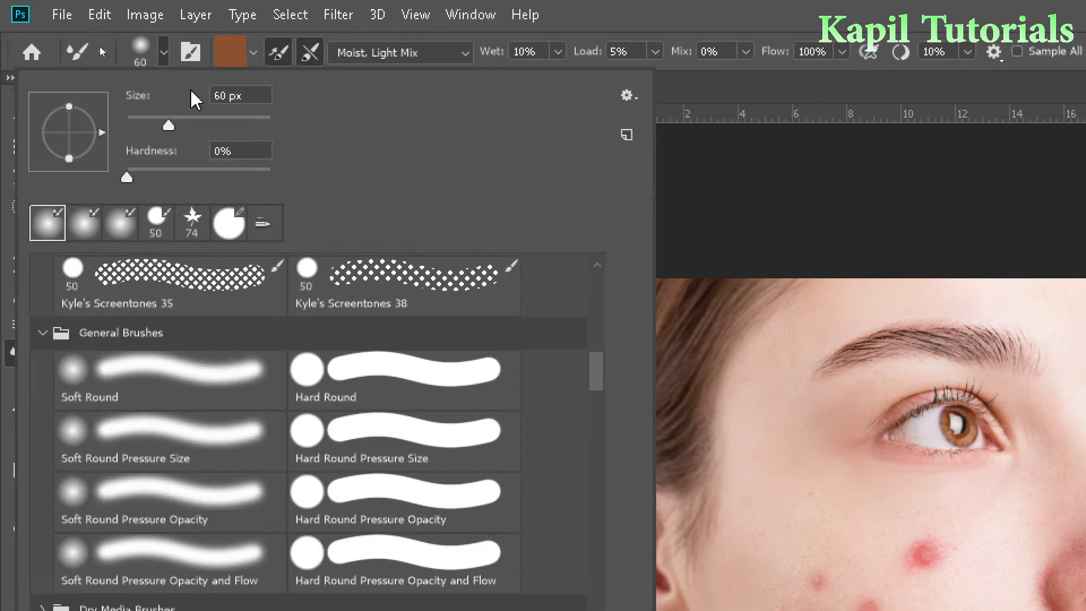
click(690, 97)
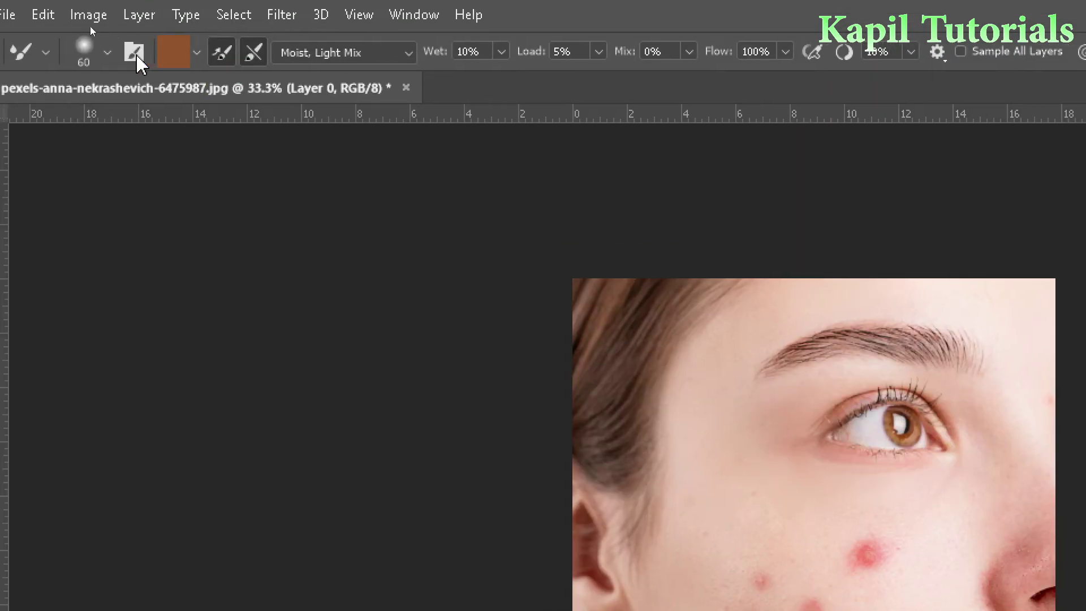
click(216, 54)
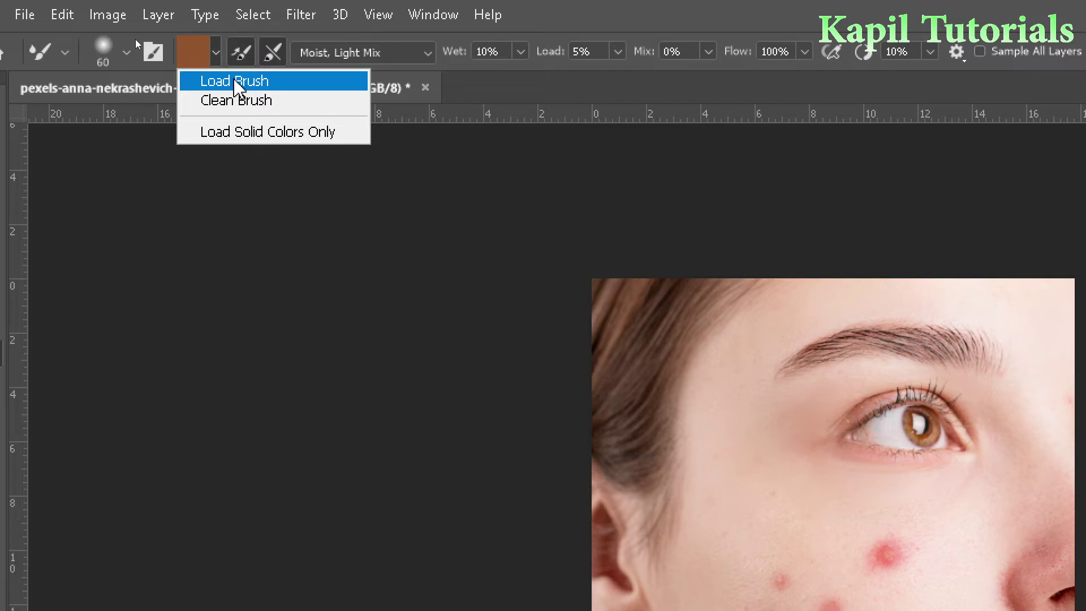
Step: Load the Mixer Brush with a light skin tone sampled from the photo
click(198, 56)
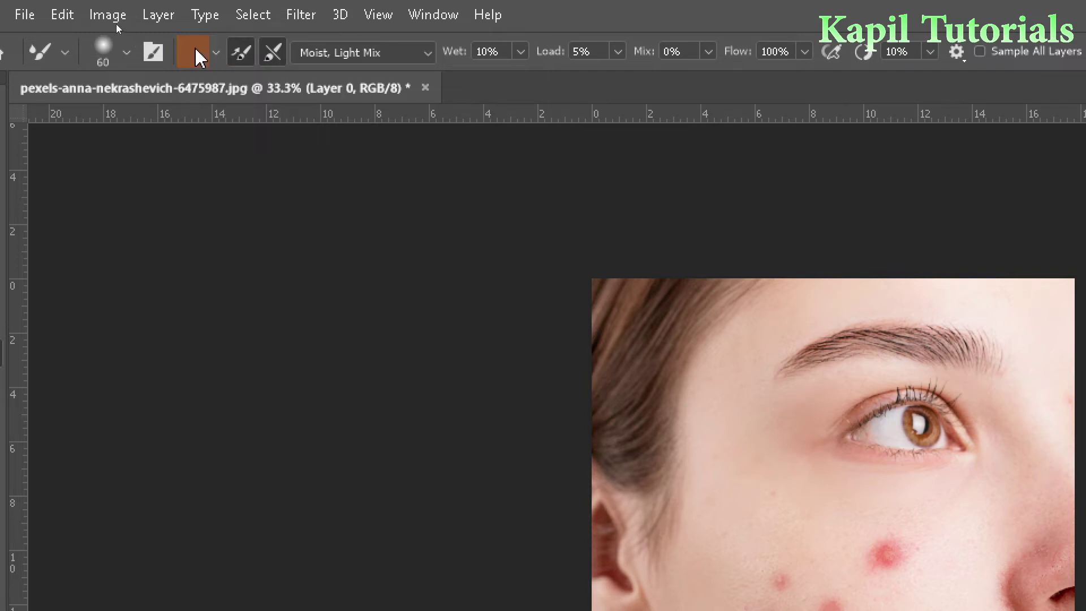
key(i)
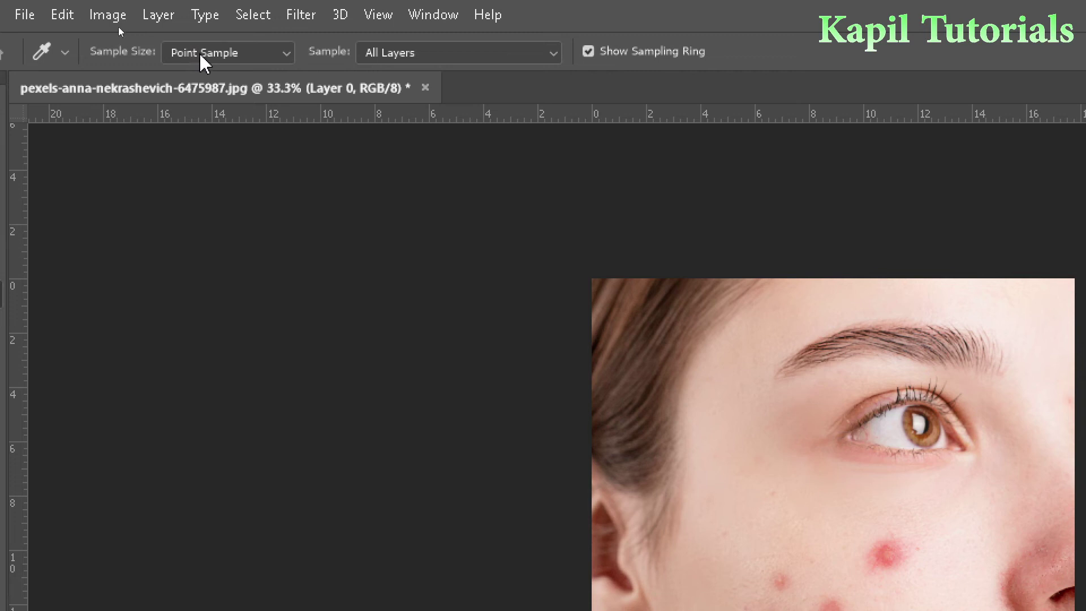
key(f)
key(f)
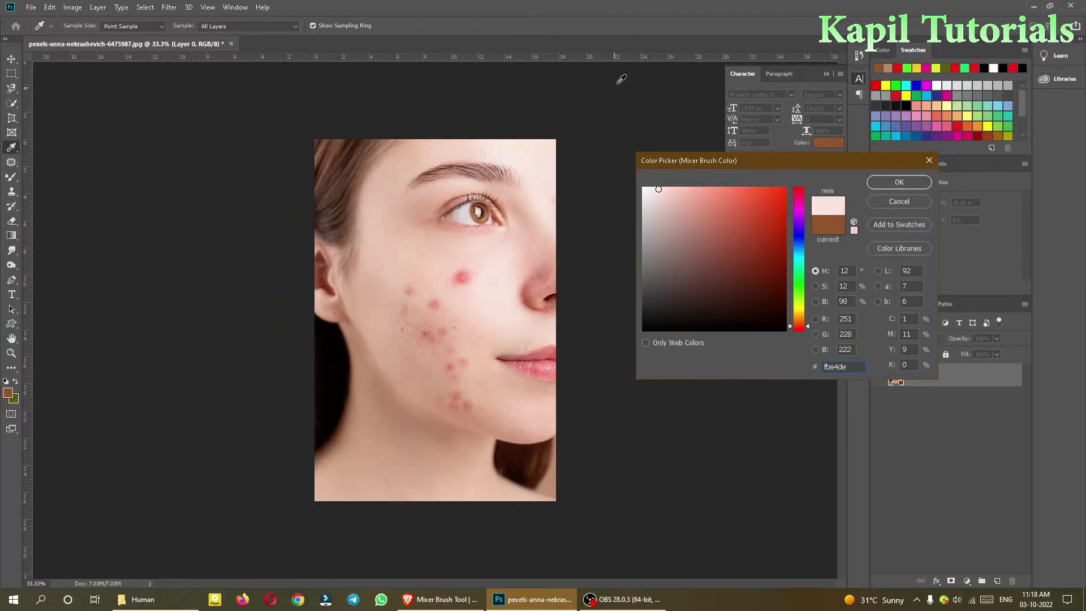
click(884, 181)
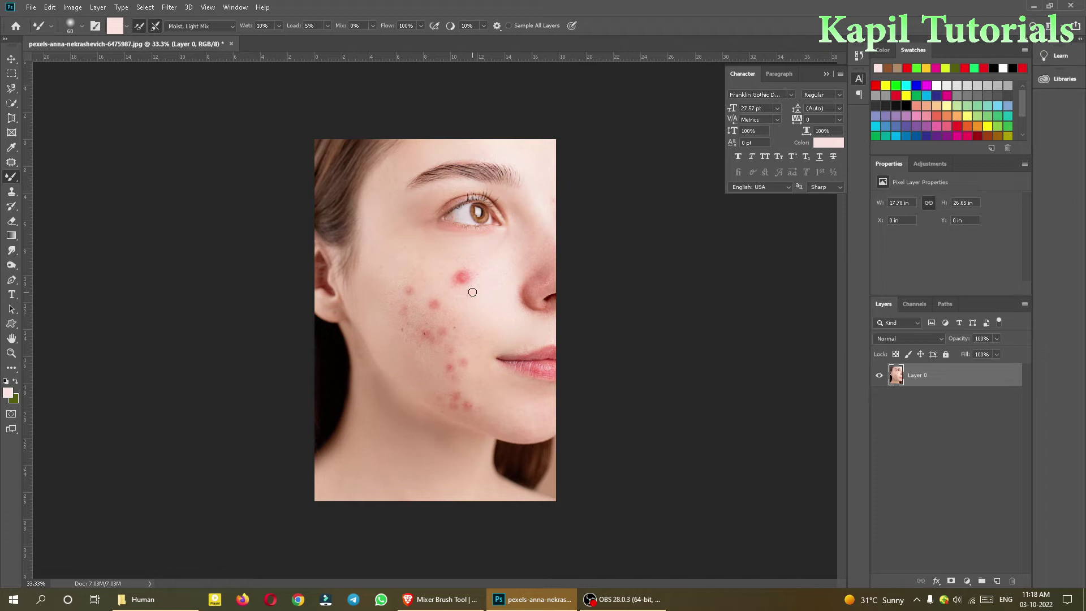
Step: Enlarge the brush to 100 px, zoom in, and blend away the upper-cheek pimple
key(bracketright)
key(bracketright)
key(bracketright)
drag(458, 279, 466, 287)
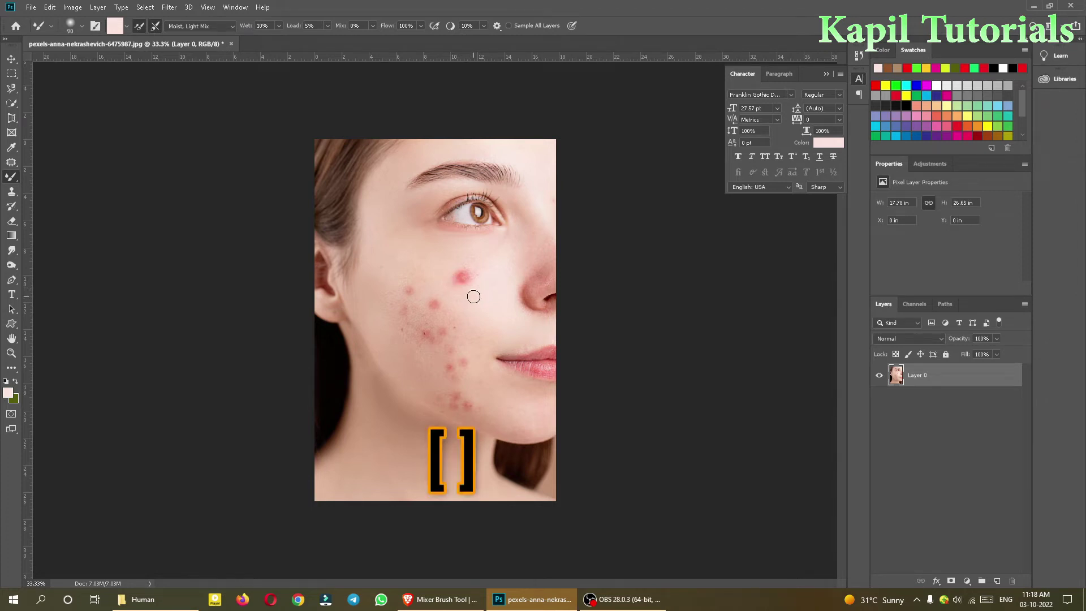
key(bracketright)
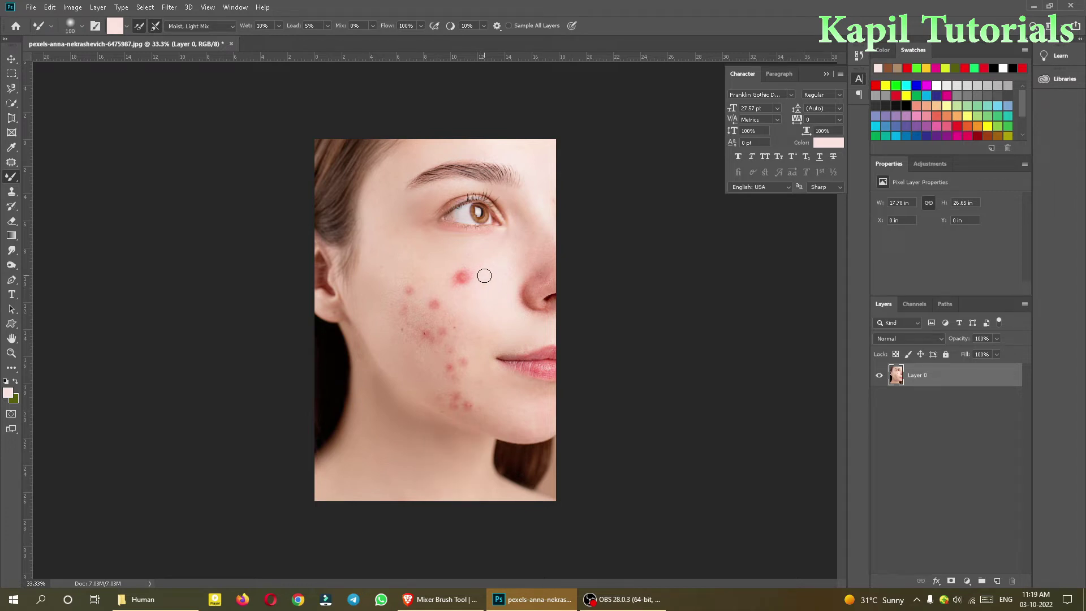
key(ctrl+plus)
key(ctrl+plus)
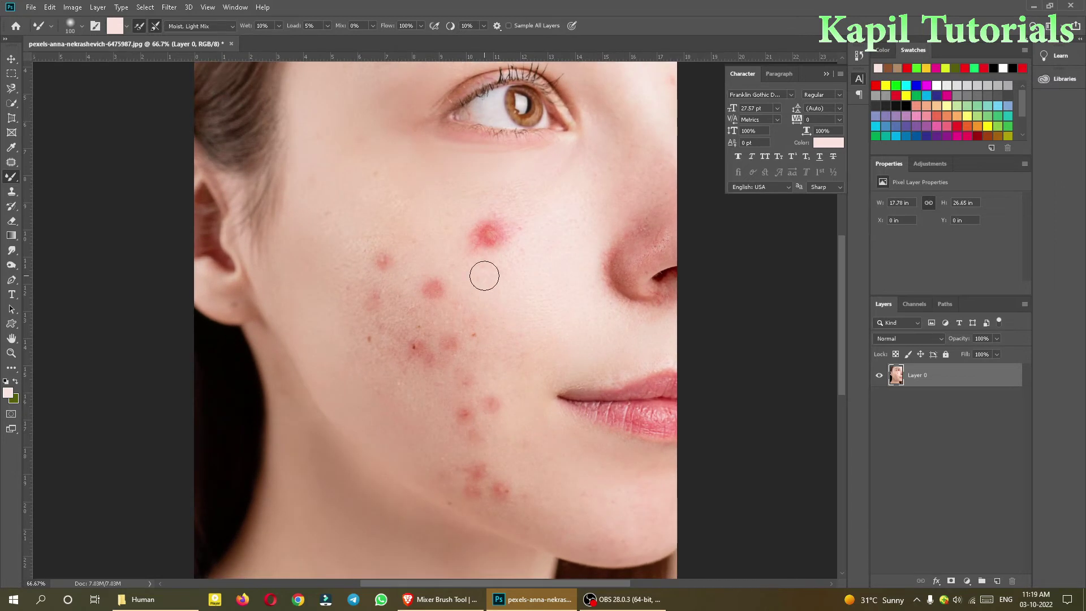
mouse_move(534, 231)
mouse_down()
mouse_move(477, 240)
mouse_move(502, 240)
mouse_move(477, 226)
mouse_move(506, 229)
mouse_move(485, 245)
mouse_move(473, 235)
mouse_up()
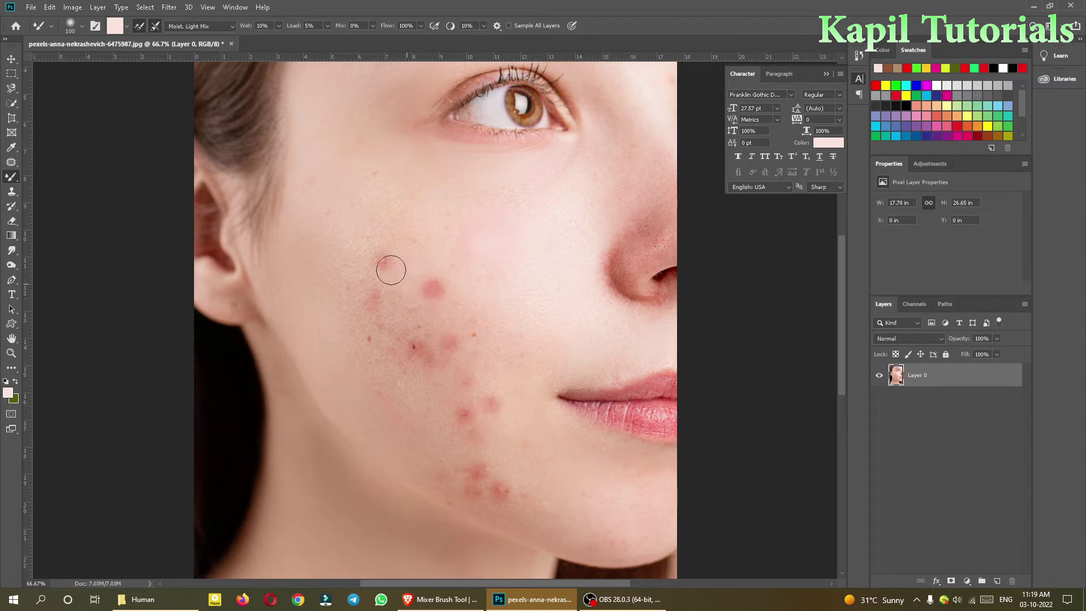
Step: Clean the paint out of the Mixer Brush and reload it with skin colour
click(126, 26)
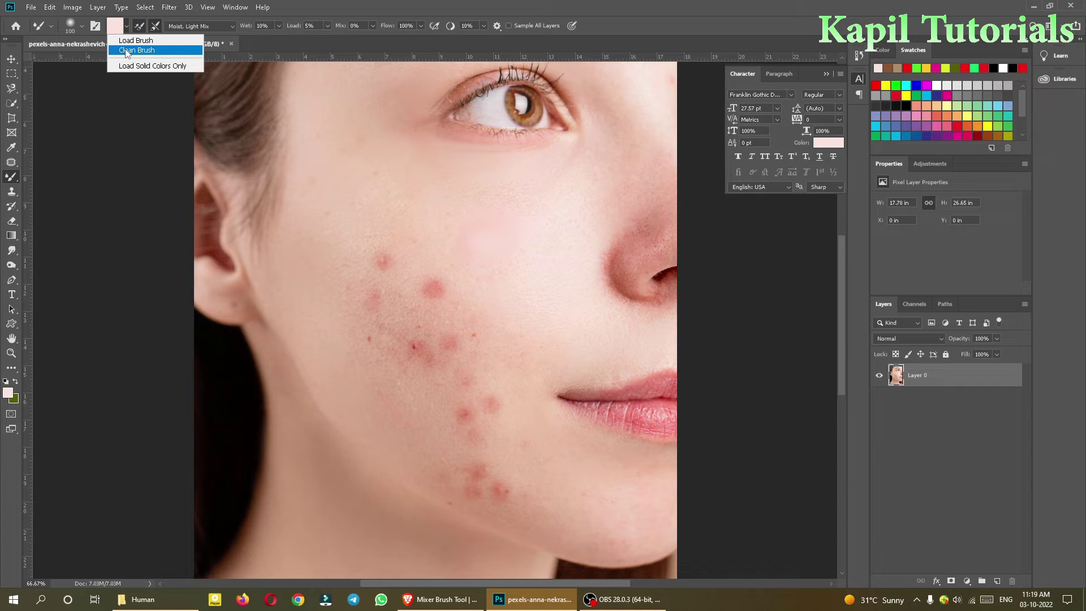
click(125, 51)
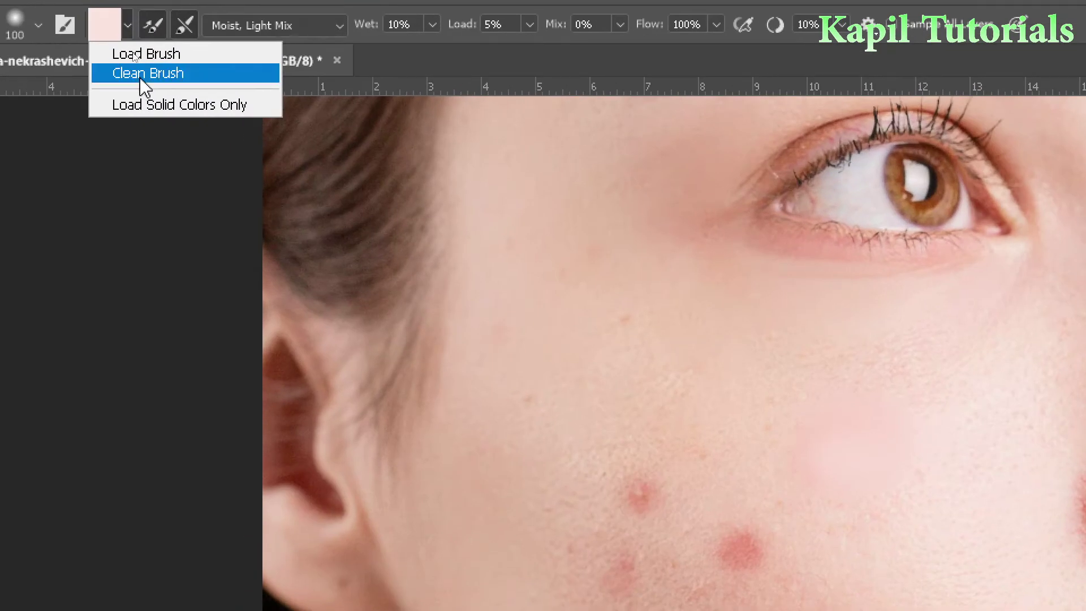
click(142, 75)
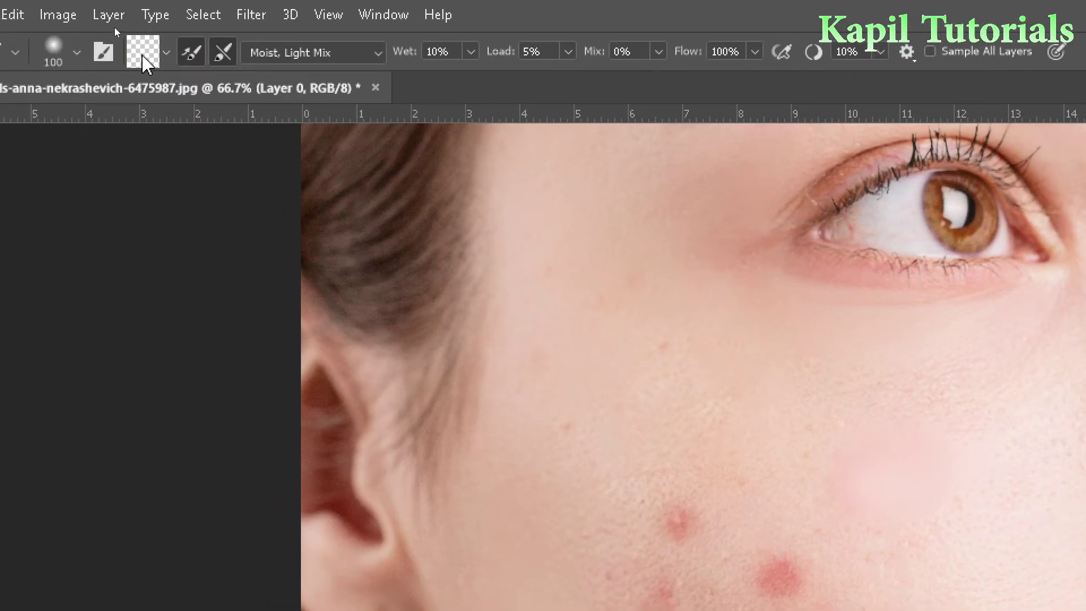
key(i)
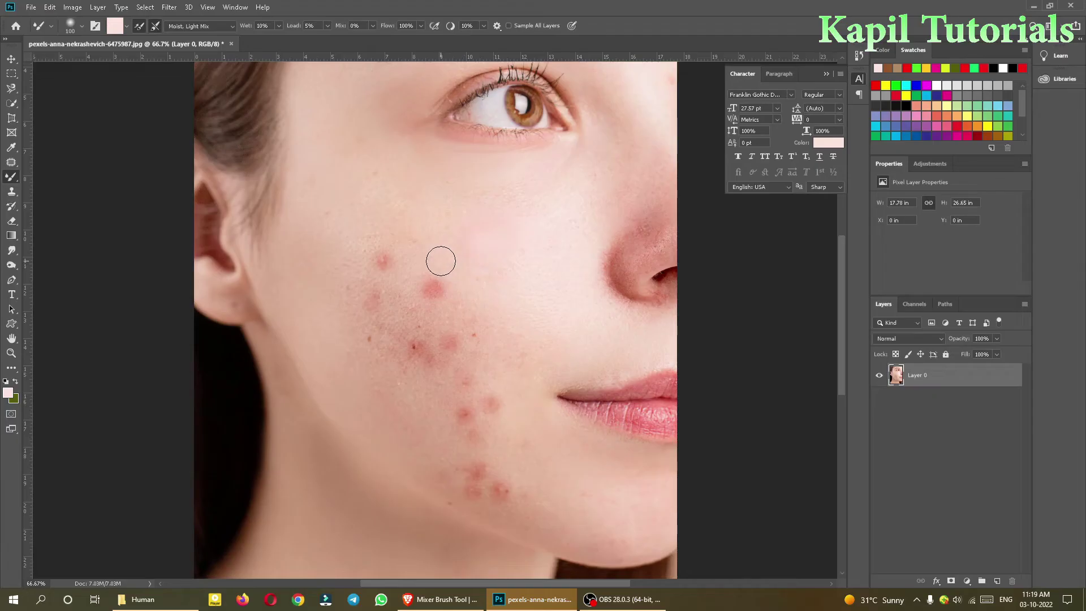
Step: Shrink the brush to 50 px, test a stroke on the cheek spot, and undo it
key(bracketleft)
drag(436, 286, 439, 290)
key(ctrl+z)
Step: Set the Mixer Brush colour to a skin tone sampled from the cheek
click(115, 26)
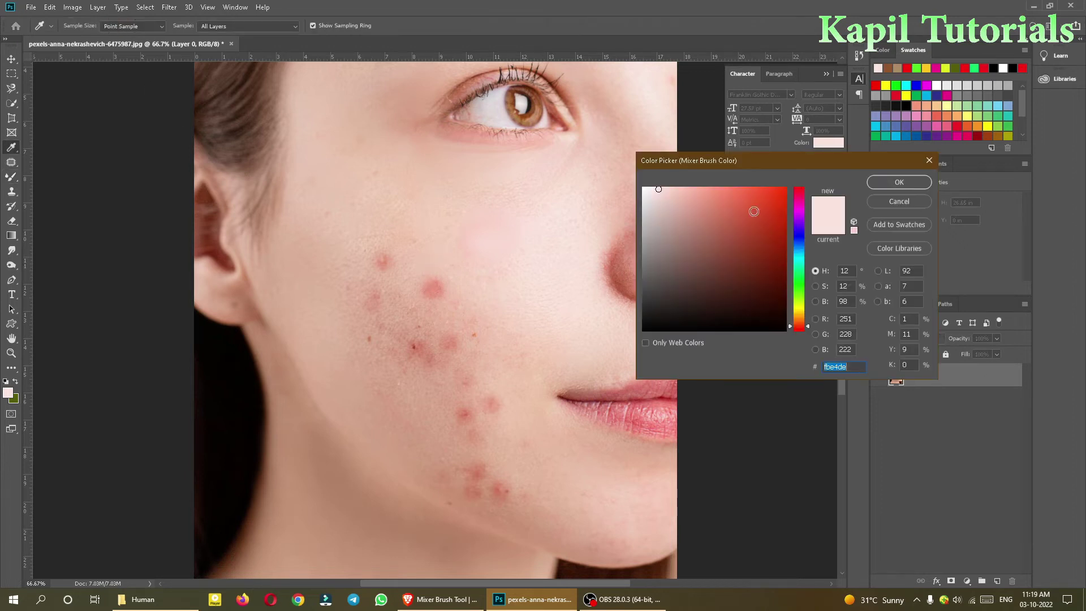
click(450, 262)
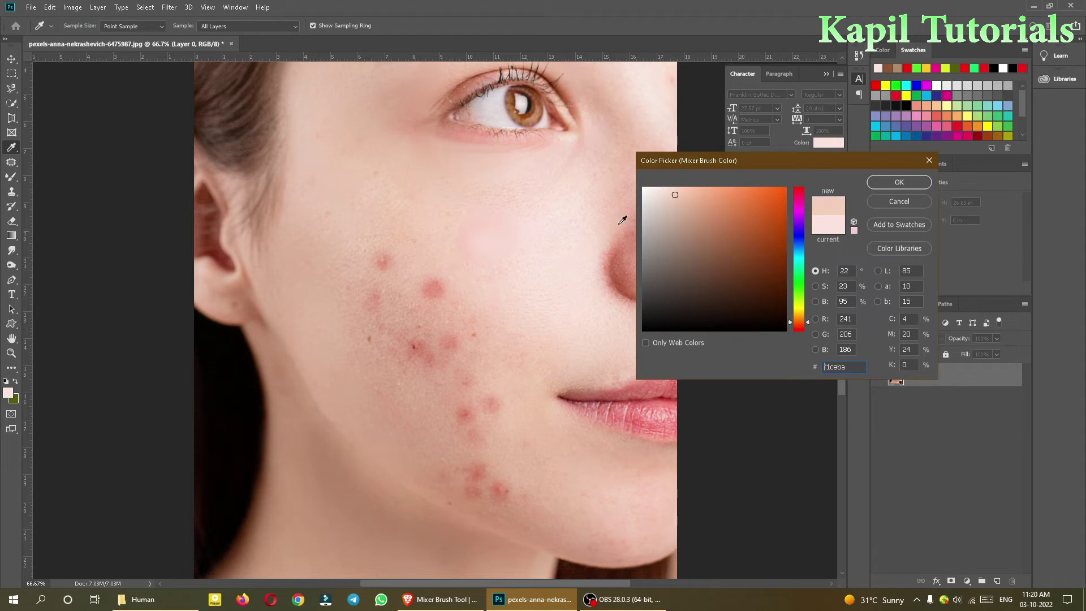
click(899, 181)
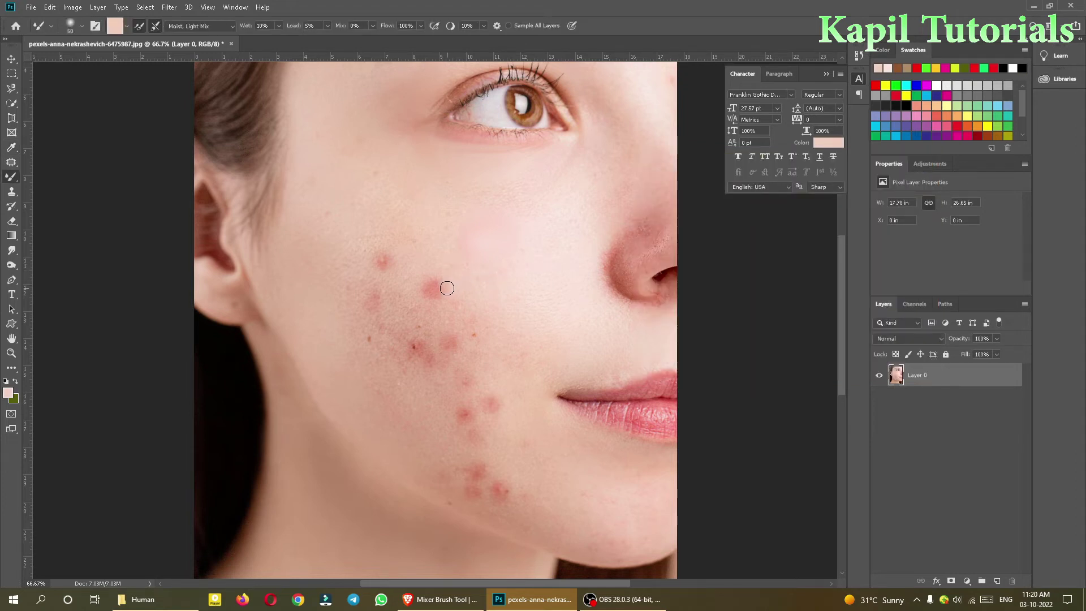
Step: Enlarge the brush to 60 px and blend the upper-cheek red spot into the skin
key(bracketright)
click(440, 289)
mouse_move(440, 289)
mouse_down()
mouse_move(416, 291)
mouse_move(446, 283)
mouse_move(436, 291)
mouse_up()
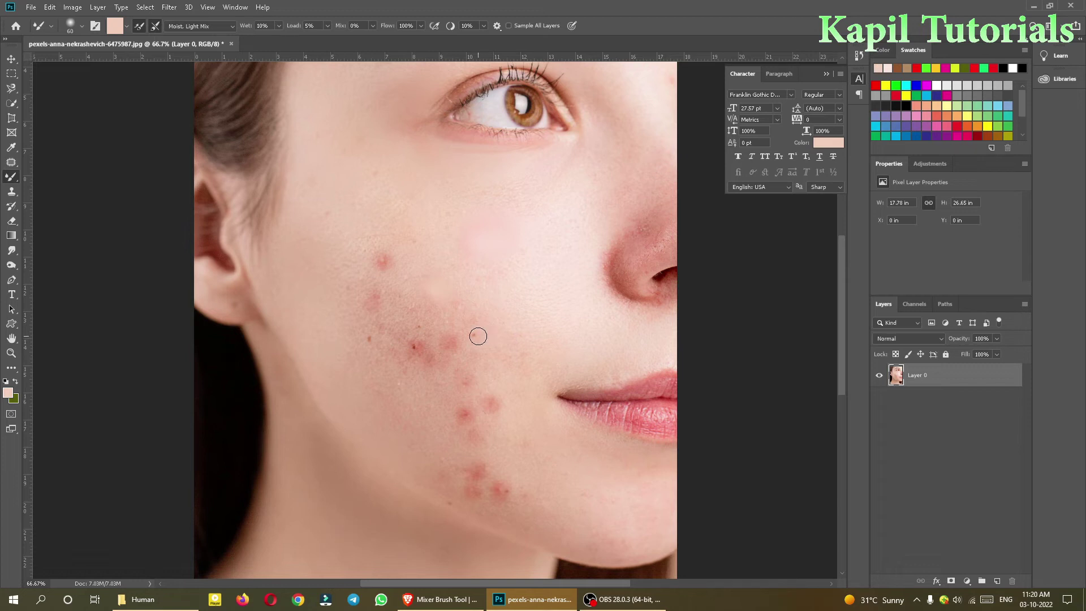
Step: Clean the Mixer Brush and load it with skin colour from the cheek
click(127, 26)
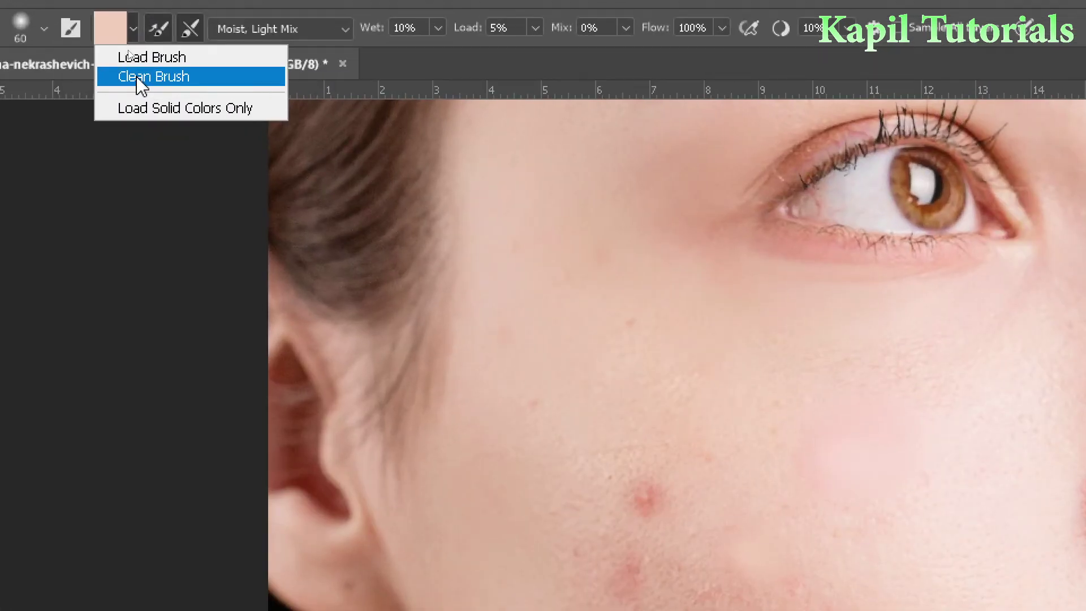
click(129, 51)
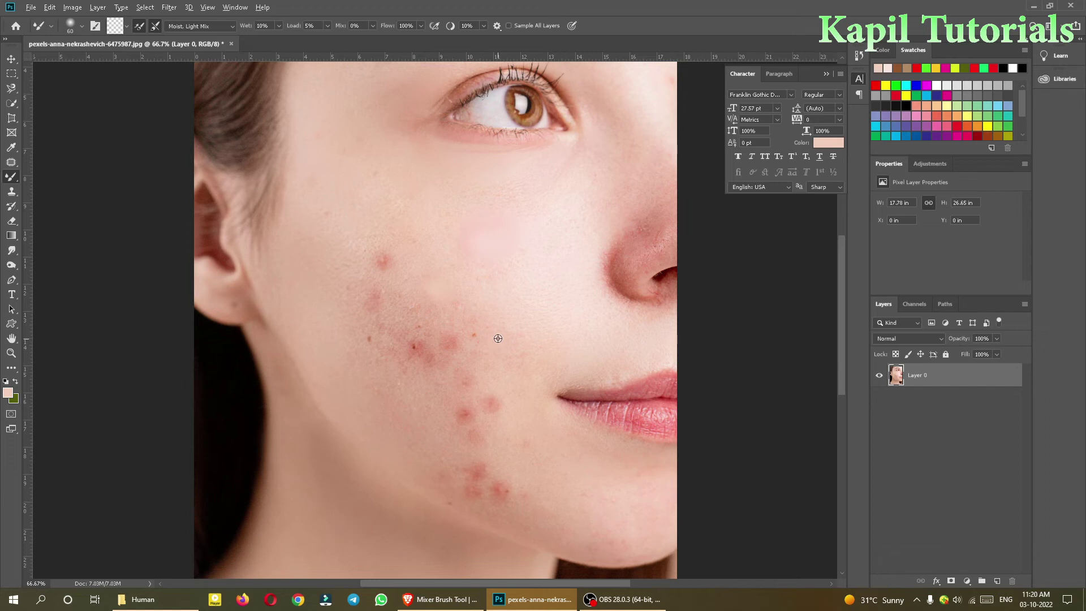
alt+click(493, 337)
Step: Clean again, reload fresh cheek skin, size to 90 px, and blend the lower-cheek blemishes
click(126, 26)
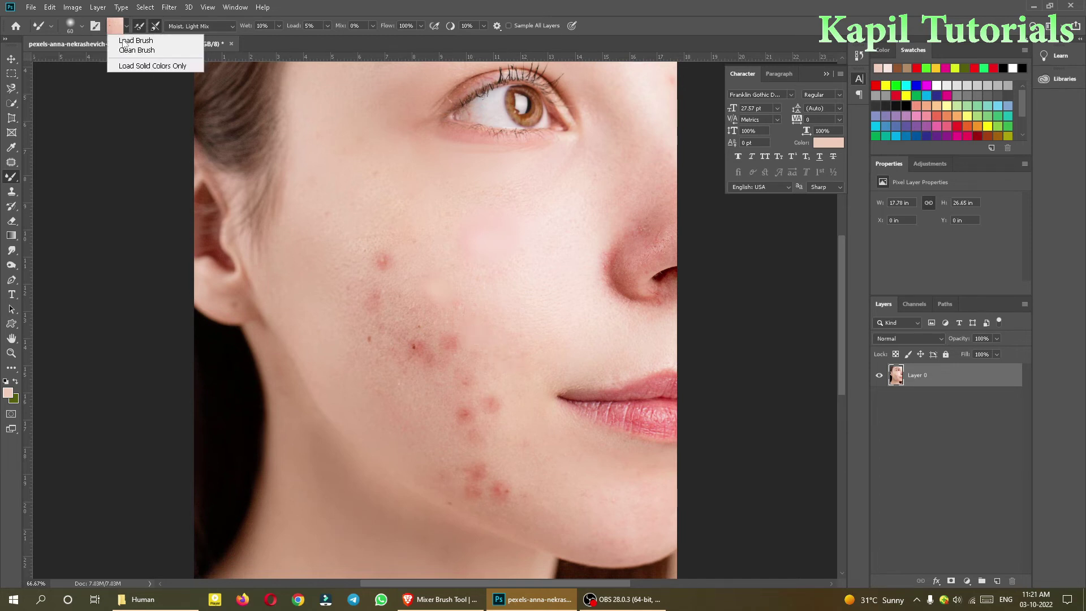
click(125, 50)
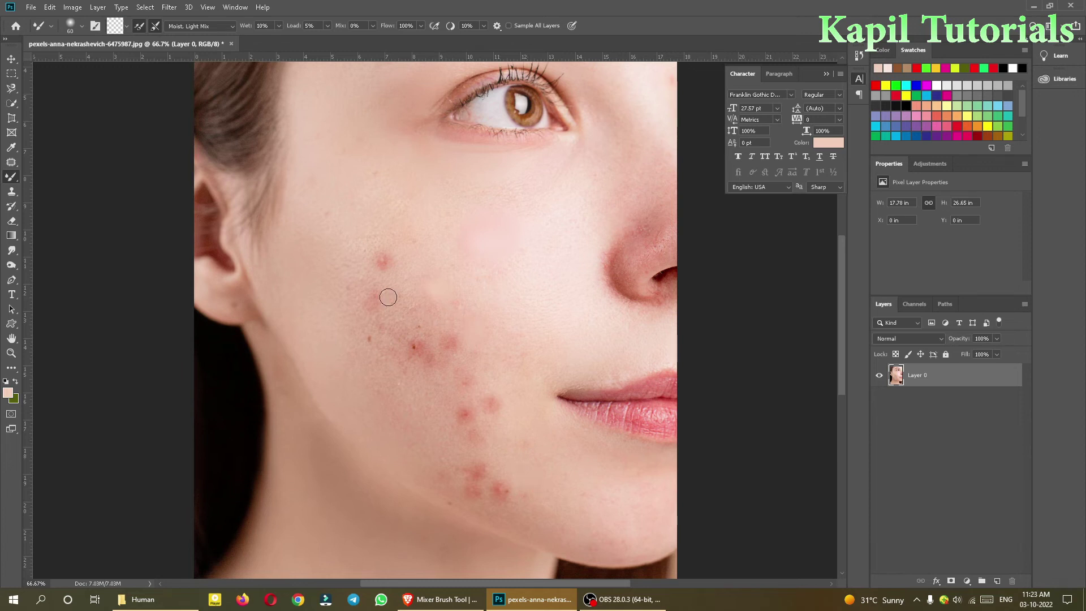
alt+click(429, 429)
key(bracketright)
key(bracketright)
key(bracketright)
mouse_move(464, 416)
mouse_down()
mouse_move(497, 408)
mouse_move(471, 430)
mouse_move(525, 473)
mouse_move(513, 437)
mouse_move(489, 416)
mouse_move(461, 423)
mouse_move(472, 413)
mouse_move(512, 436)
mouse_move(476, 428)
mouse_move(495, 410)
mouse_move(484, 440)
mouse_move(444, 423)
mouse_move(427, 422)
mouse_move(425, 436)
mouse_move(446, 442)
mouse_move(427, 441)
mouse_move(480, 411)
mouse_move(494, 420)
mouse_move(492, 410)
mouse_move(479, 418)
mouse_move(492, 397)
mouse_move(516, 385)
mouse_up()
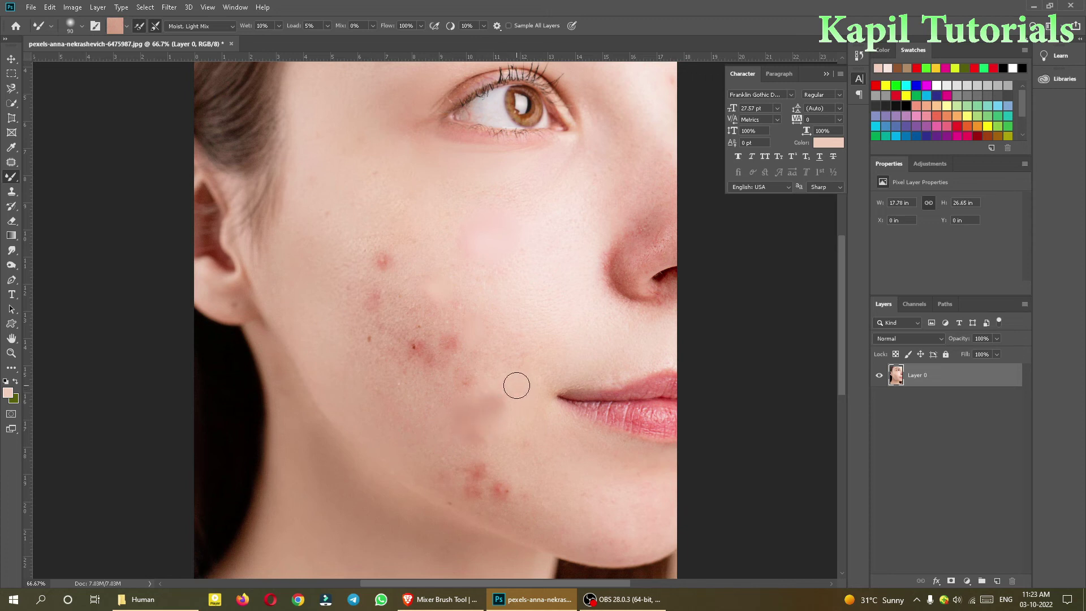
Step: Clean the Mixer Brush and reload it with a freshly sampled skin tone
click(127, 26)
click(136, 49)
alt+click(518, 386)
Step: Resize the brush to 70 px and smooth the skin on the lower cheek
alt+right_click(509, 376)
alt+right_click(514, 385)
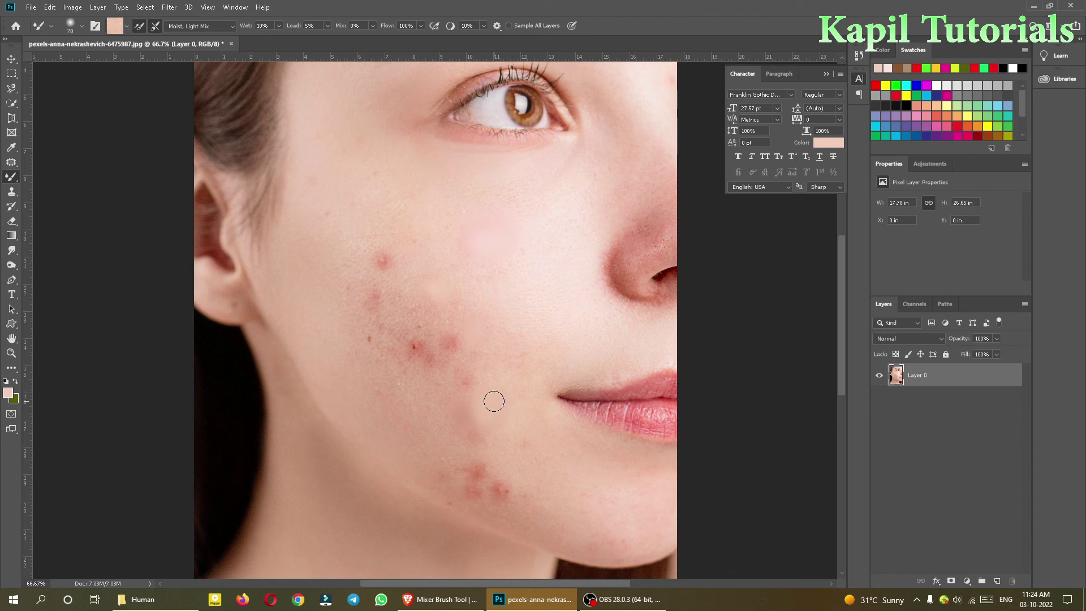
mouse_move(494, 401)
mouse_down()
mouse_move(558, 429)
mouse_move(511, 423)
mouse_up()
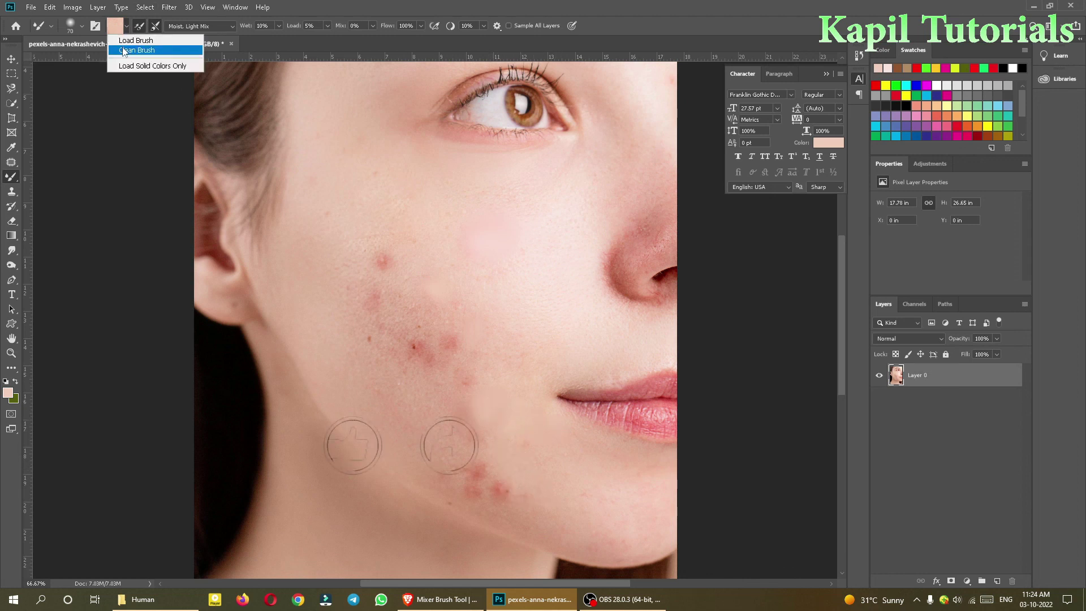
Step: Enlarge the Mixer Brush to 125 px and clean out its paint
key(bracketright)
key(bracketright)
key(bracketright)
key(bracketright)
click(126, 26)
click(133, 40)
click(126, 26)
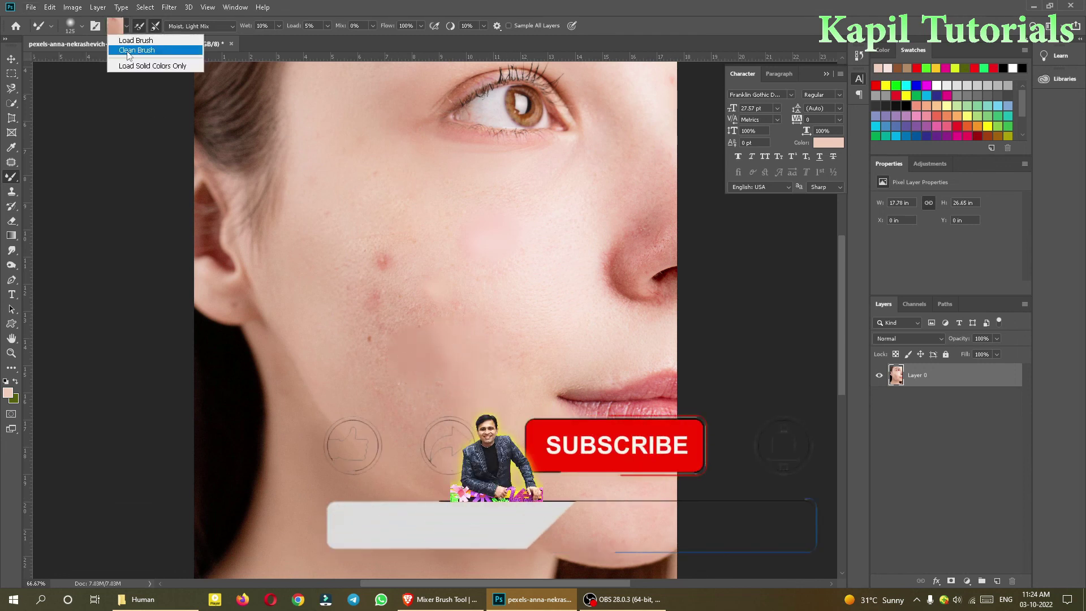
click(133, 43)
Step: Reload the brush with skin colour and zoom out to 25% to view the whole portrait
alt+click(364, 298)
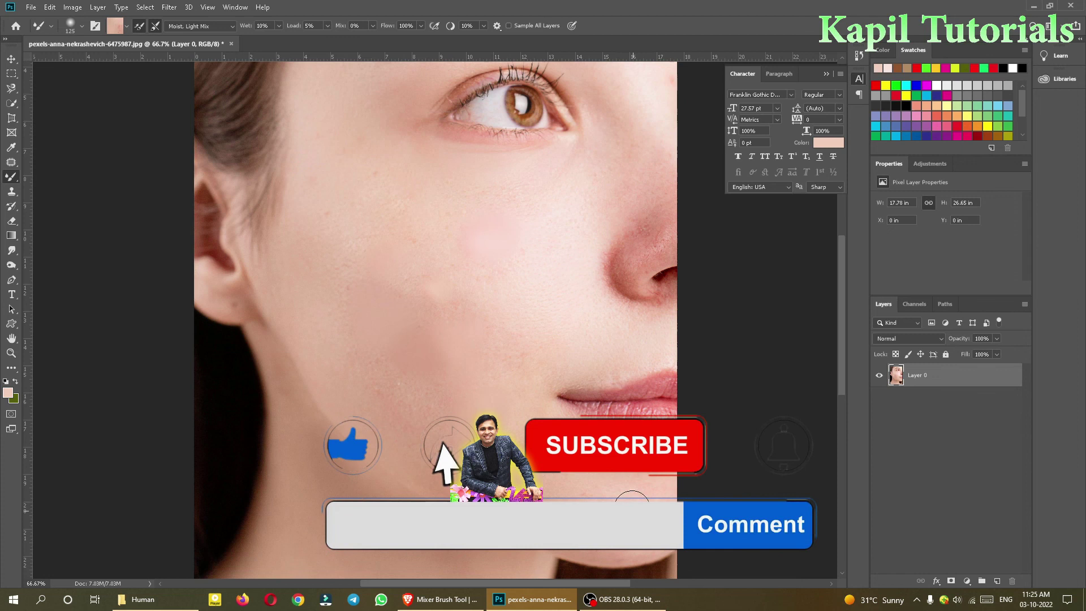
key(ctrl+minus)
key(ctrl+minus)
key(ctrl+minus)
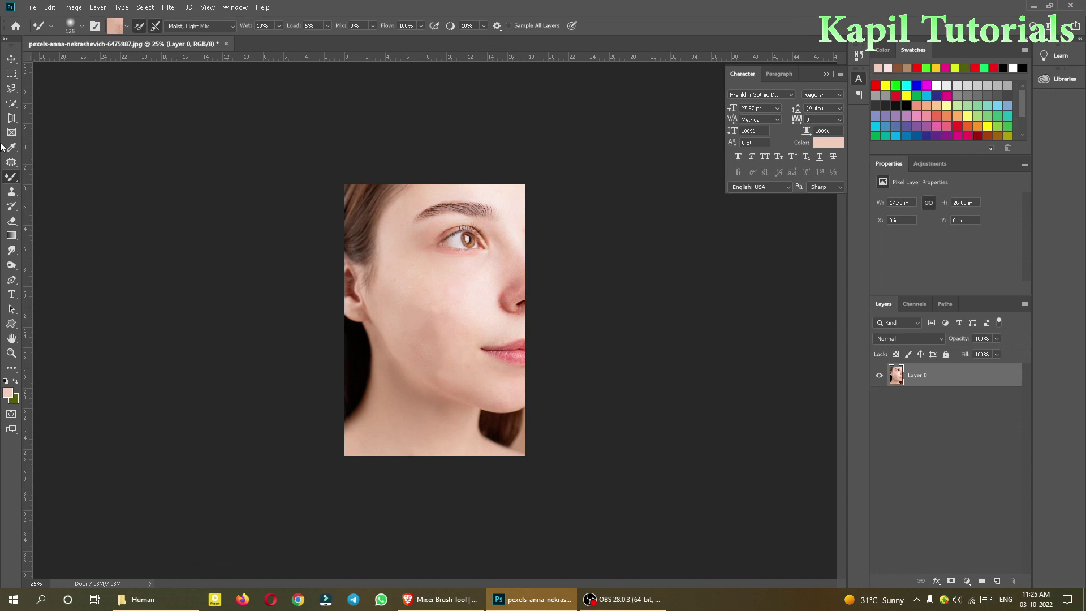
right_click(11, 177)
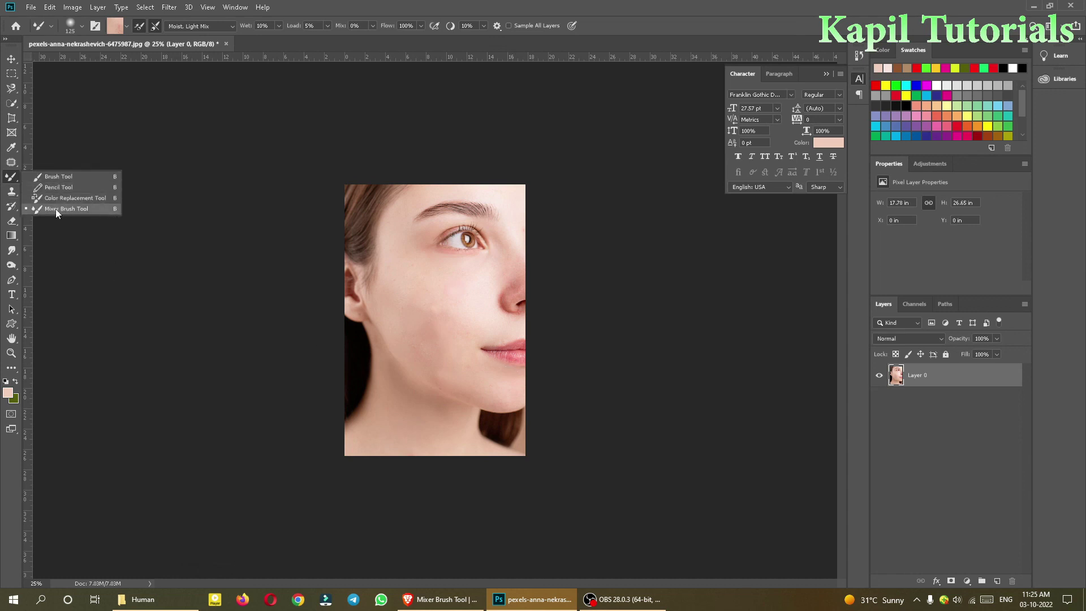